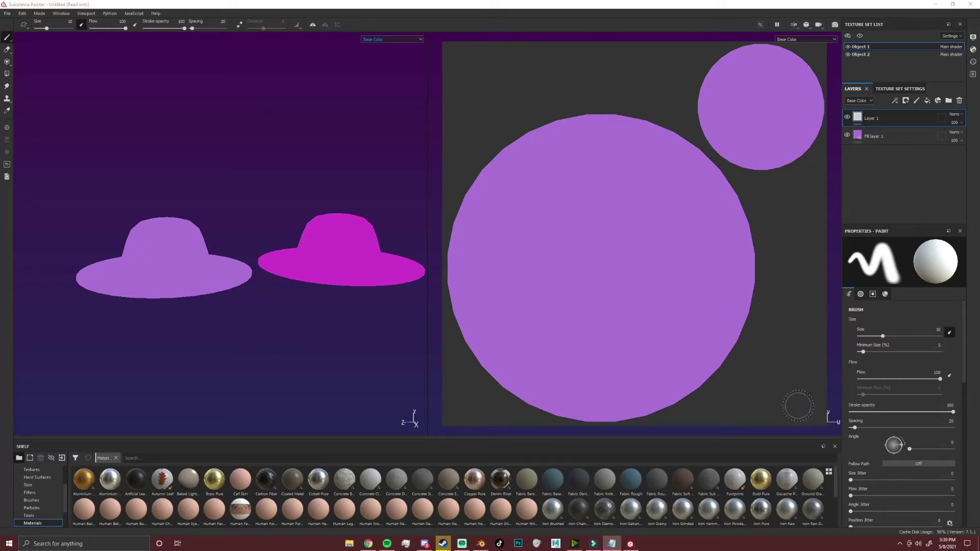
- Switch between the Object 1 and Object 2 texture sets to compare the two hats' UV layouts
{"action": "mouse_move", "coordinate": [309, 291]}
{"action": "left_mouse_down", "text": "alt"}
{"action": "mouse_move", "coordinate": [267, 304]}
{"action": "mouse_move", "coordinate": [276, 278]}
{"action": "mouse_move", "coordinate": [221, 259]}
{"action": "mouse_move", "coordinate": [253, 285]}
{"action": "mouse_move", "coordinate": [286, 285]}
{"action": "mouse_move", "coordinate": [274, 305]}
{"action": "mouse_move", "coordinate": [268, 281]}
{"action": "mouse_move", "coordinate": [302, 274]}
{"action": "mouse_move", "coordinate": [269, 281]}
{"action": "left_mouse_up", "text": "alt"}
{"action": "left_click", "coordinate": [897, 55]}
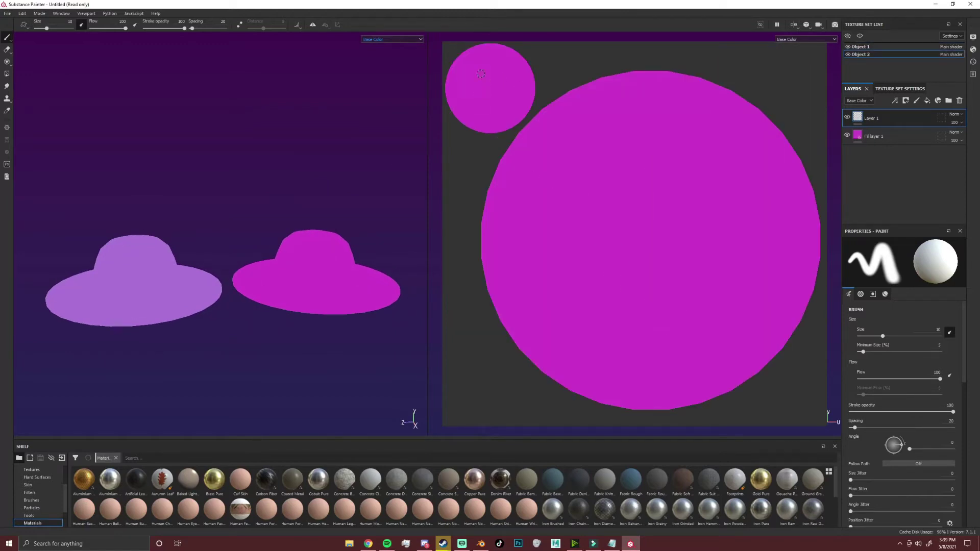
{"action": "left_click_drag", "start_coordinate": [326, 291], "coordinate": [343, 310], "text": "alt"}
{"action": "left_click", "coordinate": [898, 47]}
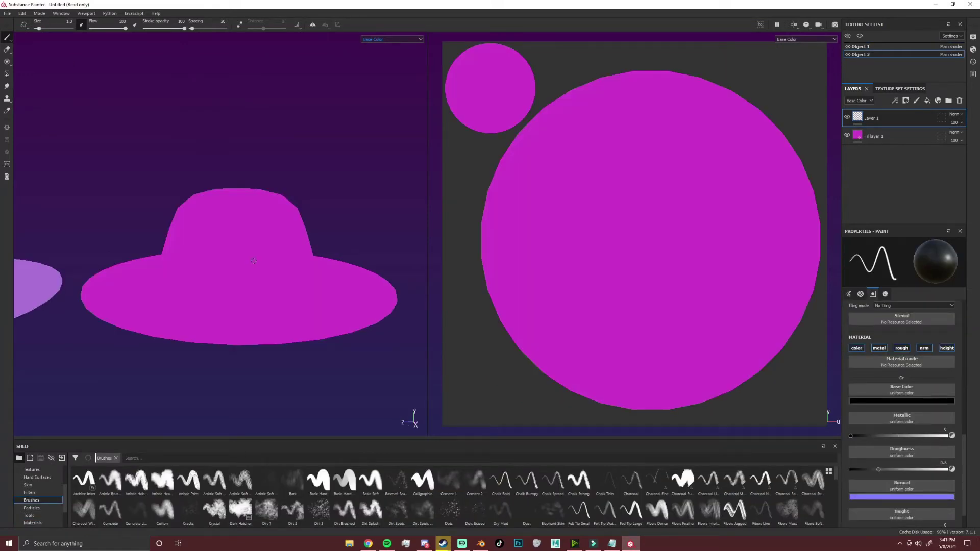
- Paint a black smiling face and looping wavy strokes on the upper side of the Object 2 hat
{"action": "left_click_drag", "start_coordinate": [247, 250], "coordinate": [265, 208], "text": "alt"}
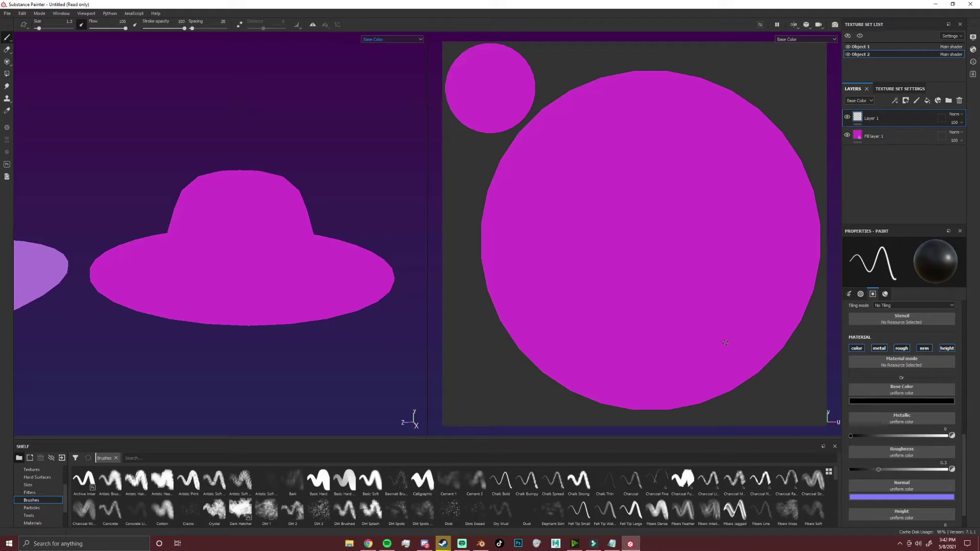
{"action": "left_click_drag", "start_coordinate": [365, 342], "coordinate": [339, 226], "text": "alt"}
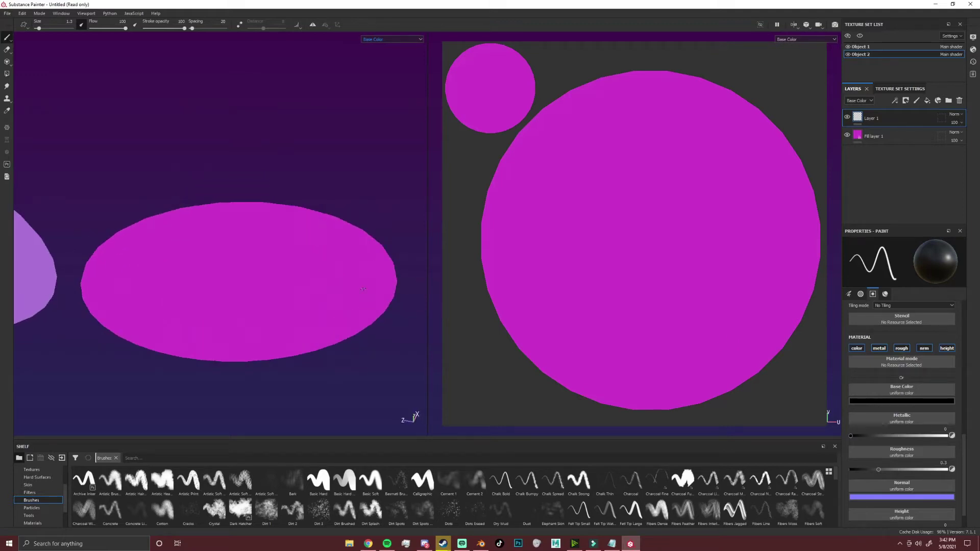
{"action": "left_click_drag", "start_coordinate": [335, 261], "coordinate": [250, 205], "text": "alt"}
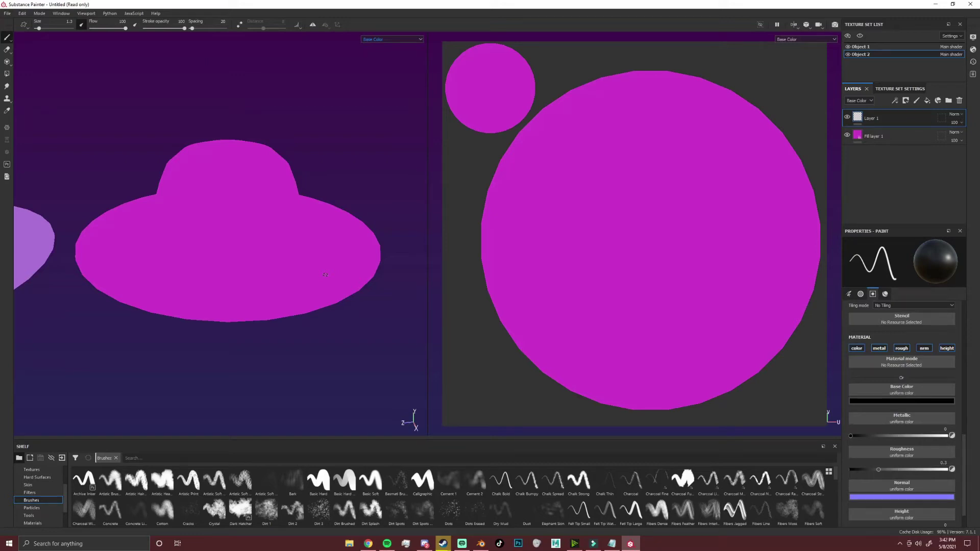
{"action": "middle_click_drag", "start_coordinate": [296, 247], "coordinate": [313, 288], "text": "alt"}
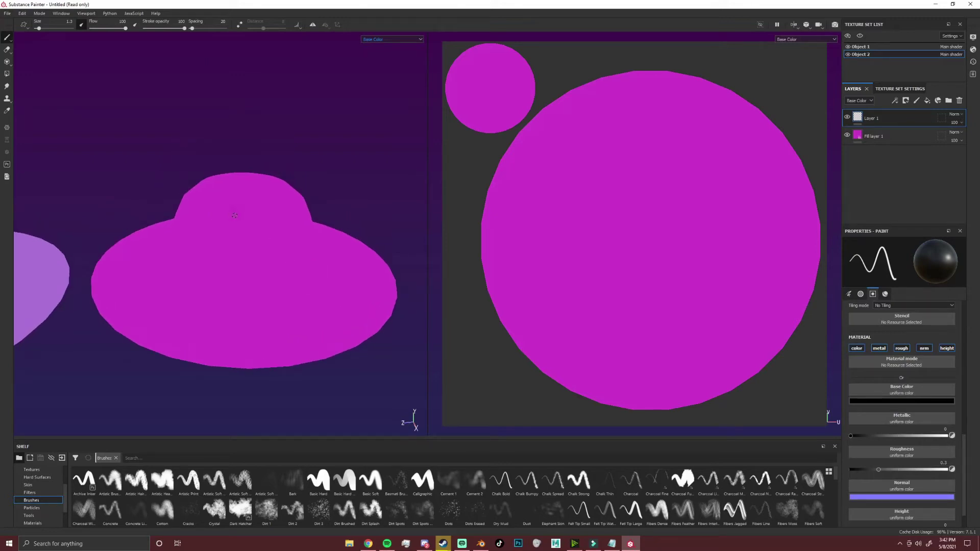
{"action": "mouse_move", "coordinate": [235, 215]}
{"action": "left_mouse_down"}
{"action": "mouse_move", "coordinate": [276, 218]}
{"action": "mouse_move", "coordinate": [262, 209]}
{"action": "left_mouse_up"}
{"action": "mouse_move", "coordinate": [204, 225]}
{"action": "left_mouse_down"}
{"action": "mouse_move", "coordinate": [213, 239]}
{"action": "mouse_move", "coordinate": [261, 253]}
{"action": "mouse_move", "coordinate": [289, 236]}
{"action": "left_mouse_up"}
{"action": "mouse_move", "coordinate": [187, 265]}
{"action": "left_mouse_down"}
{"action": "mouse_move", "coordinate": [153, 324]}
{"action": "mouse_move", "coordinate": [219, 275]}
{"action": "mouse_move", "coordinate": [263, 284]}
{"action": "mouse_move", "coordinate": [273, 306]}
{"action": "left_mouse_up"}
- Handwrite a name in black across the flat underside of the Object 2 hat
{"action": "mouse_move", "coordinate": [273, 307]}
{"action": "left_mouse_down", "text": "alt"}
{"action": "mouse_move", "coordinate": [308, 271]}
{"action": "mouse_move", "coordinate": [252, 236]}
{"action": "mouse_move", "coordinate": [263, 211]}
{"action": "left_mouse_up", "text": "alt"}
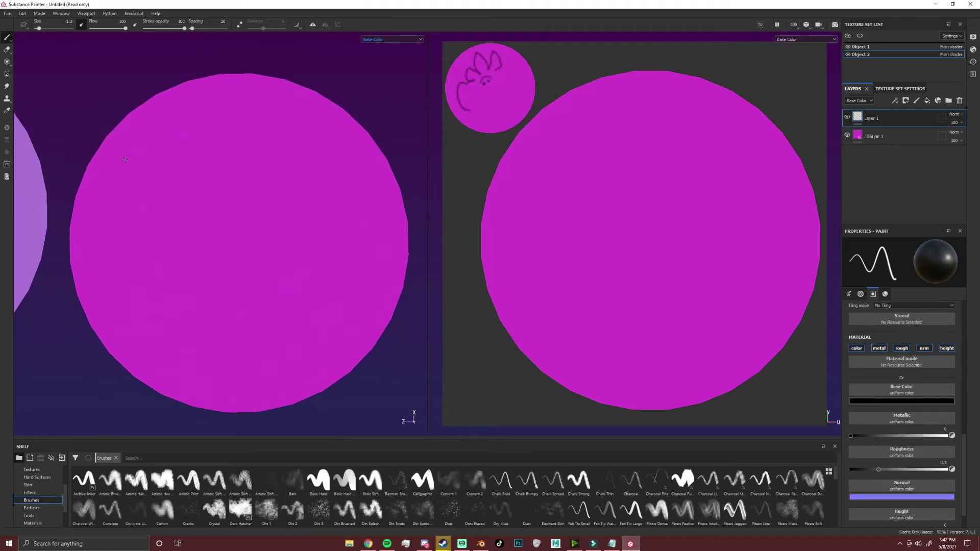
{"action": "left_click_drag", "start_coordinate": [134, 142], "coordinate": [125, 224]}
{"action": "mouse_move", "coordinate": [137, 184]}
{"action": "left_mouse_down"}
{"action": "mouse_move", "coordinate": [174, 131]}
{"action": "mouse_move", "coordinate": [237, 215]}
{"action": "left_mouse_up"}
{"action": "mouse_move", "coordinate": [195, 170]}
{"action": "left_mouse_down"}
{"action": "mouse_move", "coordinate": [183, 186]}
{"action": "mouse_move", "coordinate": [236, 190]}
{"action": "left_mouse_up"}
{"action": "left_click", "coordinate": [213, 159]}
{"action": "left_click_drag", "start_coordinate": [248, 171], "coordinate": [256, 189]}
{"action": "left_click_drag", "start_coordinate": [263, 154], "coordinate": [284, 189]}
{"action": "mouse_move", "coordinate": [316, 161]}
{"action": "left_mouse_down", "text": "alt"}
{"action": "mouse_move", "coordinate": [317, 256]}
{"action": "mouse_move", "coordinate": [286, 183]}
{"action": "mouse_move", "coordinate": [294, 190]}
{"action": "mouse_move", "coordinate": [271, 274]}
{"action": "mouse_move", "coordinate": [281, 250]}
{"action": "mouse_move", "coordinate": [294, 256]}
{"action": "left_mouse_up", "text": "alt"}
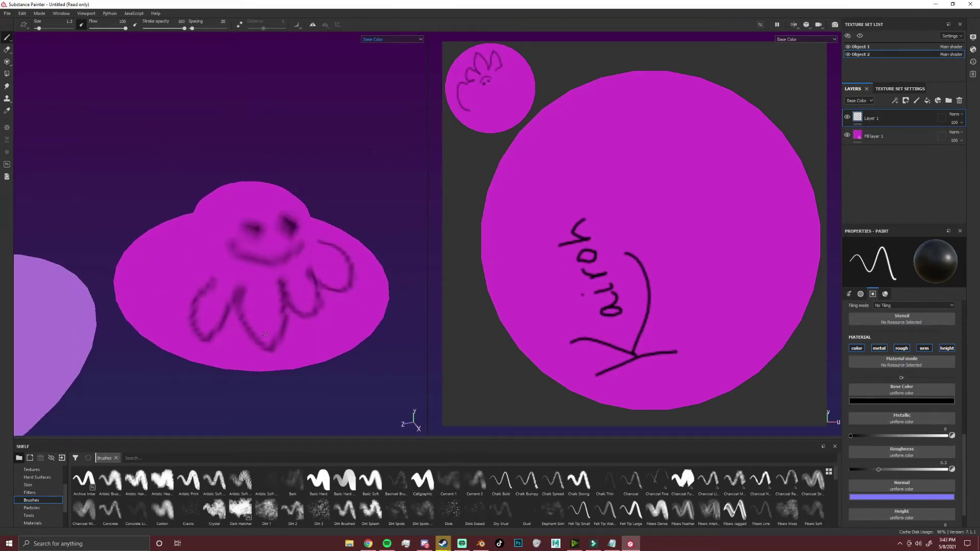
- Activate the Object 1 texture set and paint a long black wavy line across the underside of its hat
{"action": "left_click_drag", "start_coordinate": [263, 335], "coordinate": [279, 238], "text": "alt"}
{"action": "left_click", "coordinate": [875, 49]}
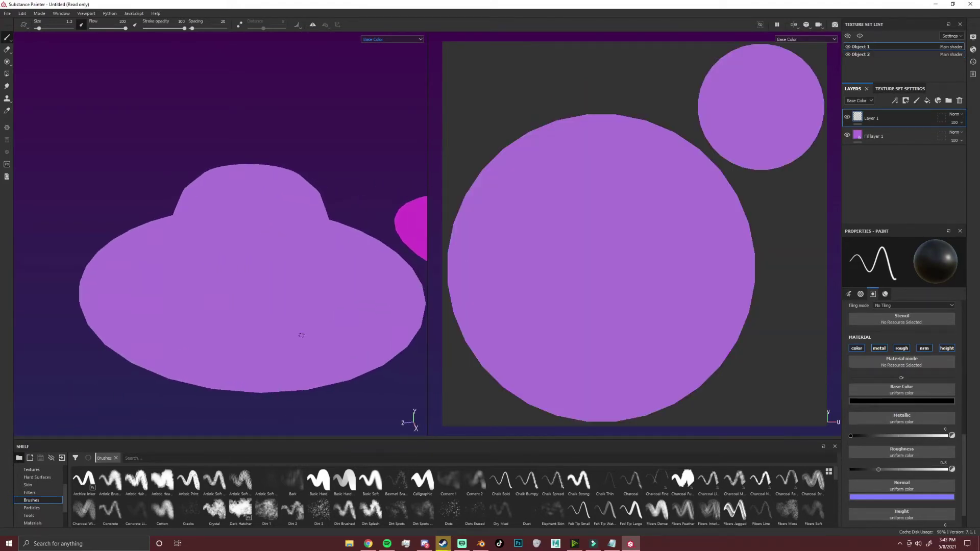
{"action": "left_click_drag", "start_coordinate": [249, 345], "coordinate": [251, 275], "text": "alt"}
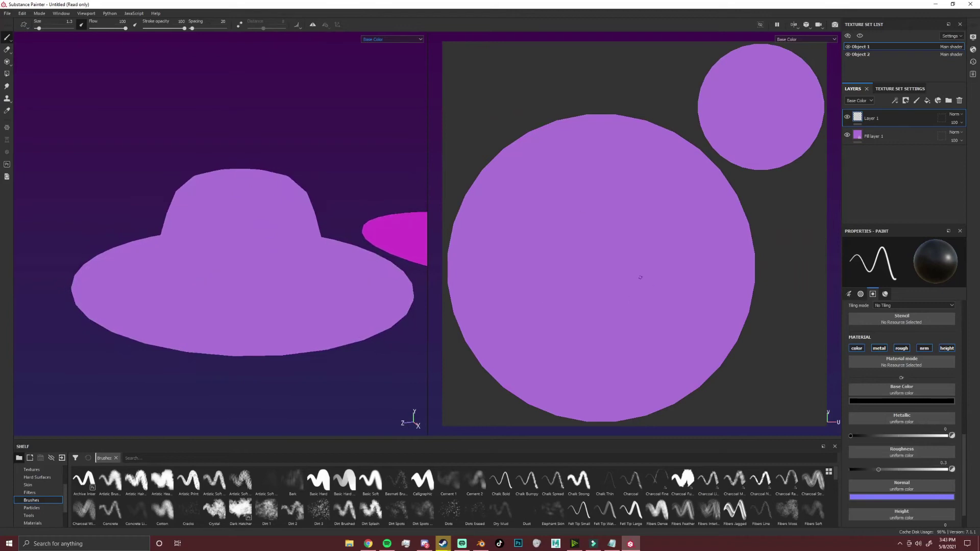
{"action": "mouse_move", "coordinate": [376, 310]}
{"action": "left_mouse_down", "text": "alt"}
{"action": "mouse_move", "coordinate": [339, 251]}
{"action": "mouse_move", "coordinate": [236, 204]}
{"action": "left_mouse_up", "text": "alt"}
{"action": "mouse_move", "coordinate": [155, 175]}
{"action": "left_mouse_down"}
{"action": "mouse_move", "coordinate": [189, 190]}
{"action": "mouse_move", "coordinate": [236, 239]}
{"action": "mouse_move", "coordinate": [318, 268]}
{"action": "mouse_move", "coordinate": [385, 271]}
{"action": "mouse_move", "coordinate": [388, 289]}
{"action": "left_mouse_up"}
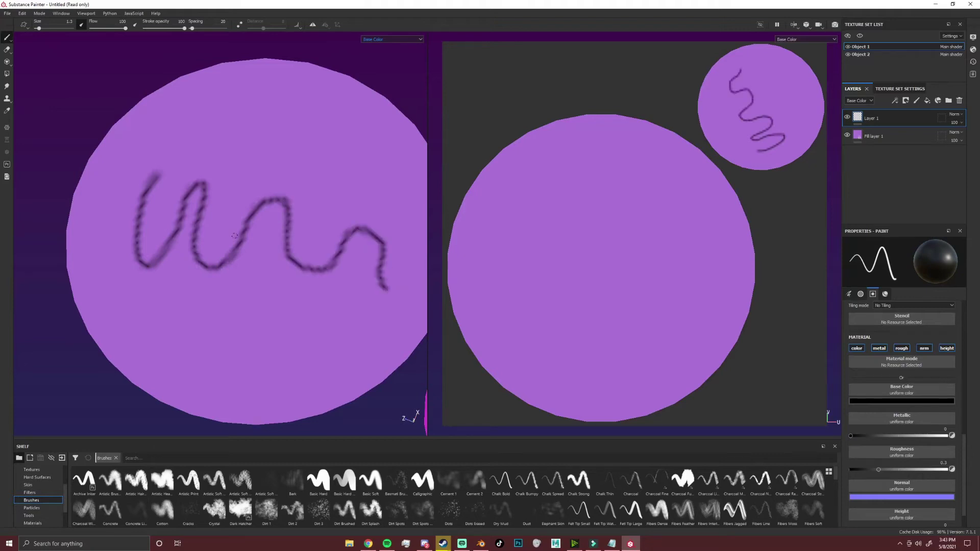
- Compare the brush strokes on both hats' undersides with the Object 2 and Object 1 UV layouts
{"action": "right_click_drag", "start_coordinate": [257, 241], "coordinate": [283, 260], "text": "alt"}
{"action": "middle_click_drag", "start_coordinate": [284, 260], "coordinate": [173, 235], "text": "alt"}
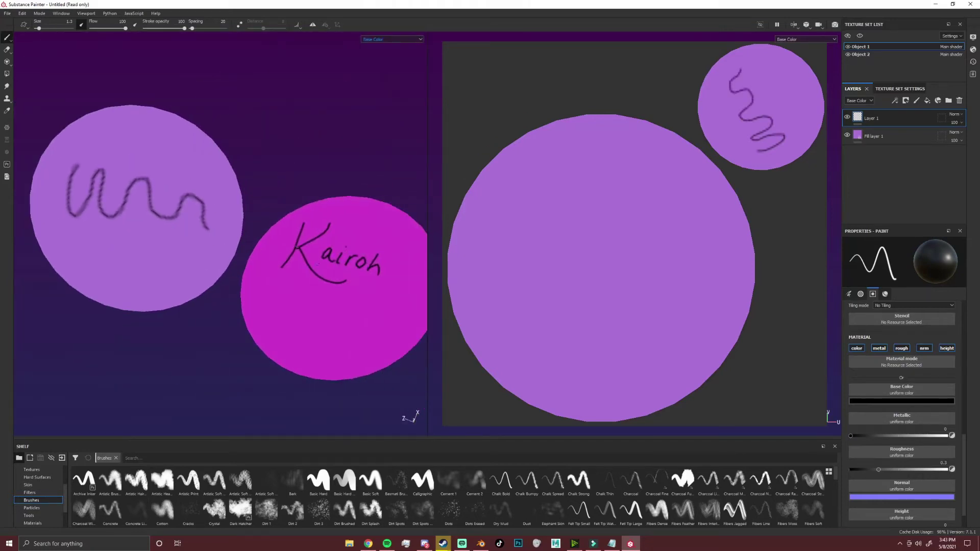
{"action": "left_click", "coordinate": [893, 55]}
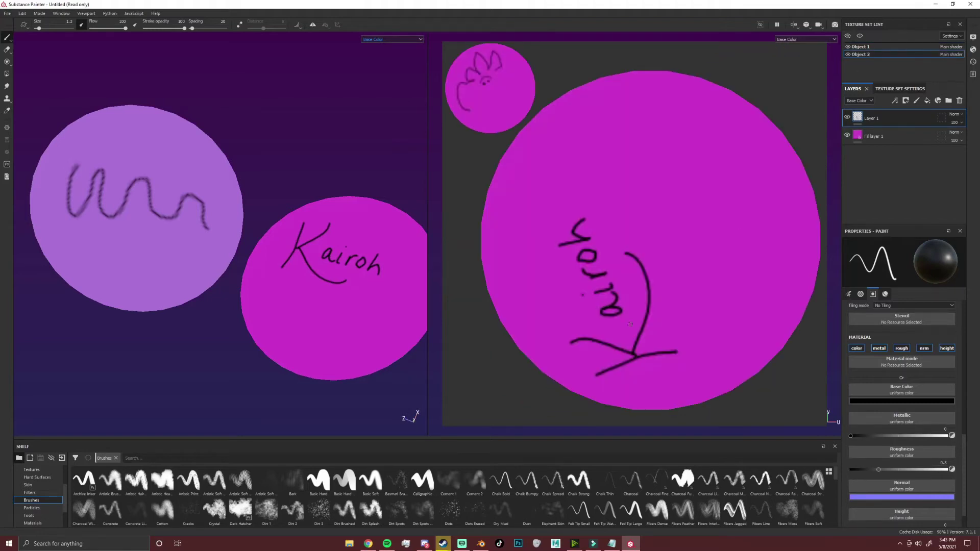
{"action": "left_click", "coordinate": [953, 47]}
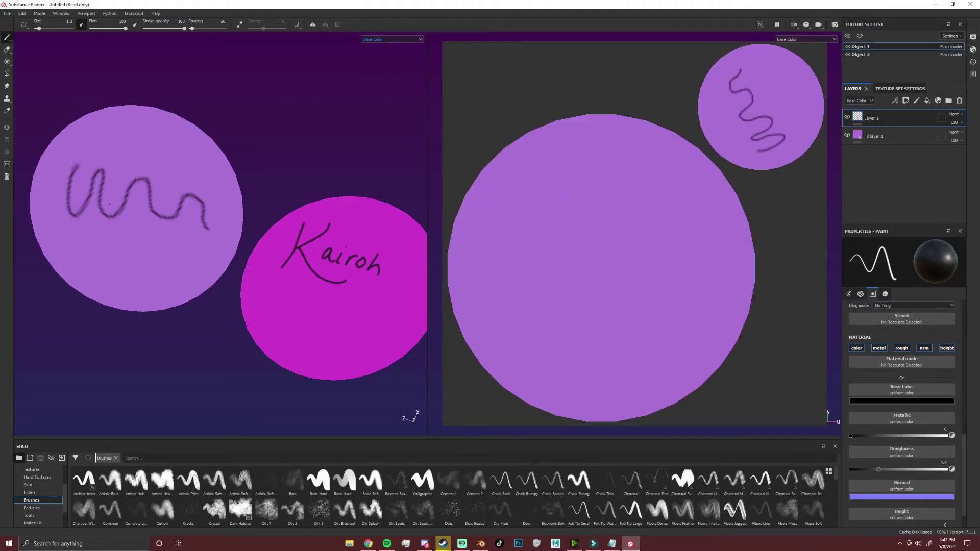
- Paint two black eyes and a smile on the crown of the Object 1 hat
{"action": "middle_click_drag", "start_coordinate": [312, 260], "coordinate": [275, 260], "text": "alt"}
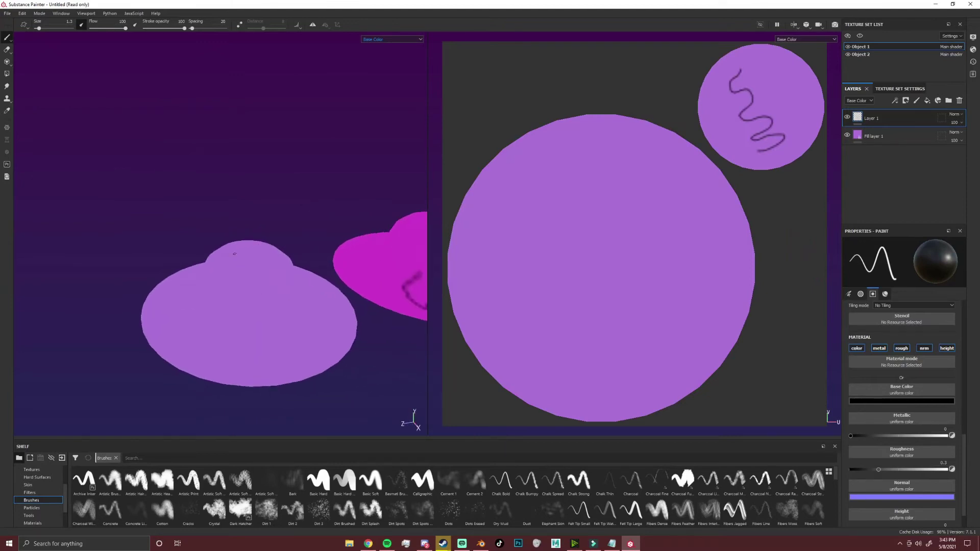
{"action": "scroll", "coordinate": [232, 259], "scroll_direction": "up", "scroll_amount": 2}
{"action": "left_click", "coordinate": [238, 272]}
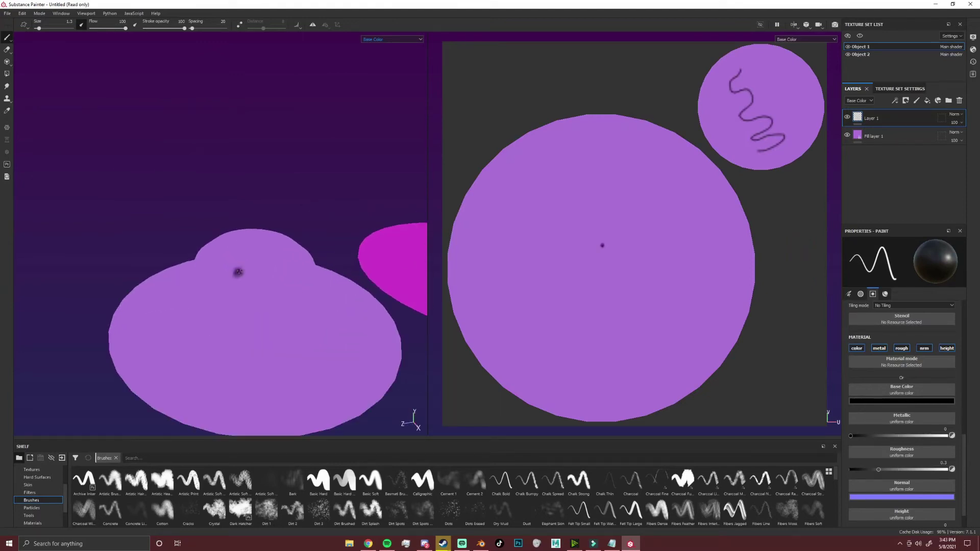
{"action": "left_click", "coordinate": [285, 274]}
{"action": "mouse_move", "coordinate": [221, 289]}
{"action": "left_mouse_down"}
{"action": "mouse_move", "coordinate": [281, 309]}
{"action": "mouse_move", "coordinate": [290, 296]}
{"action": "left_mouse_up"}
{"action": "middle_click_drag", "start_coordinate": [357, 291], "coordinate": [225, 279], "text": "alt"}
{"action": "scroll", "coordinate": [225, 278], "scroll_direction": "down", "scroll_amount": 2}
{"action": "left_click_drag", "start_coordinate": [328, 238], "coordinate": [239, 282], "text": "alt"}
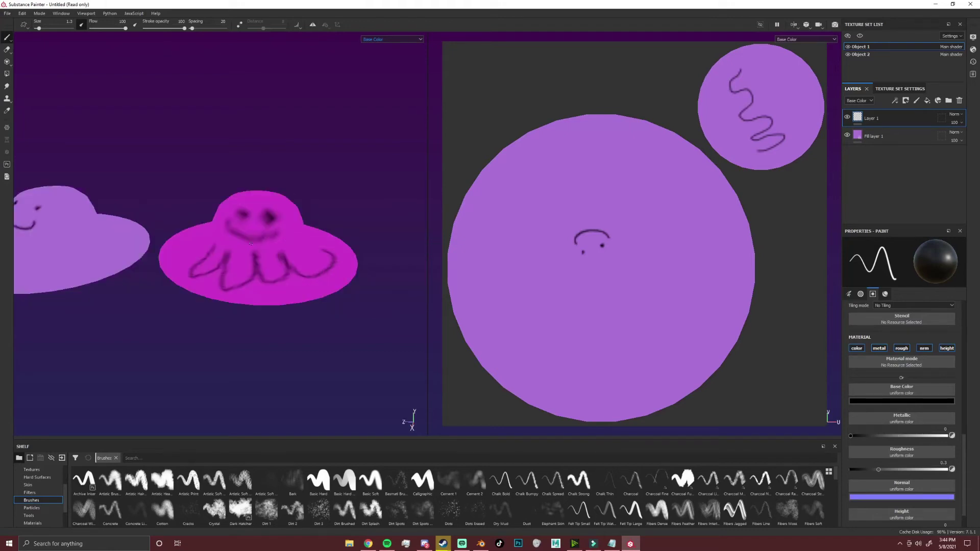
- Switch to Blender and put the pink hat in Edit Mode with all its geometry selected
{"action": "left_click", "coordinate": [480, 544]}
{"action": "left_click", "coordinate": [681, 382]}
{"action": "middle_click_drag", "start_coordinate": [681, 383], "coordinate": [628, 396], "text": "alt"}
{"action": "middle_click_drag", "start_coordinate": [503, 361], "coordinate": [692, 369]}
{"action": "key", "text": "Tab"}
{"action": "key", "text": "a"}
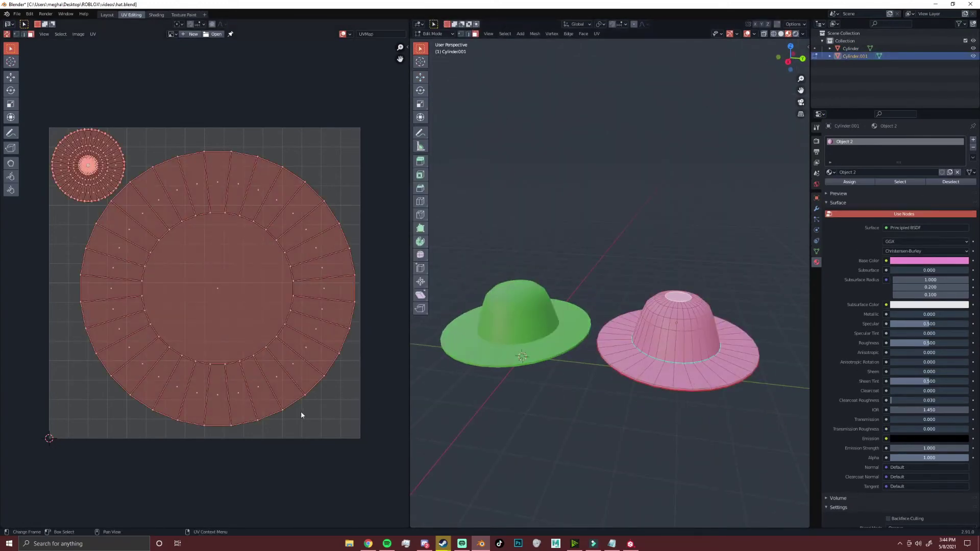
- Shrink the pink hat's underside UV island and move it into the upper-right corner of the UV square
{"action": "left_click", "coordinate": [301, 415]}
{"action": "scroll", "coordinate": [80, 239], "scroll_direction": "up", "scroll_amount": 4}
{"action": "middle_click_drag", "start_coordinate": [152, 86], "coordinate": [76, 356], "text": "shift"}
{"action": "scroll", "coordinate": [223, 250], "scroll_direction": "down", "scroll_amount": 7}
{"action": "middle_click_drag", "start_coordinate": [322, 342], "coordinate": [277, 325]}
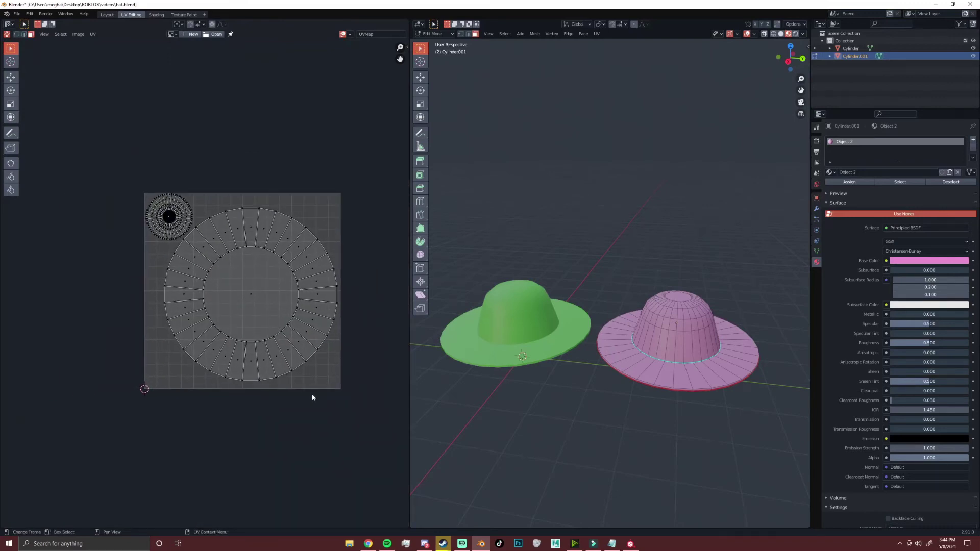
{"action": "key", "text": "l"}
{"action": "key", "text": "g"}
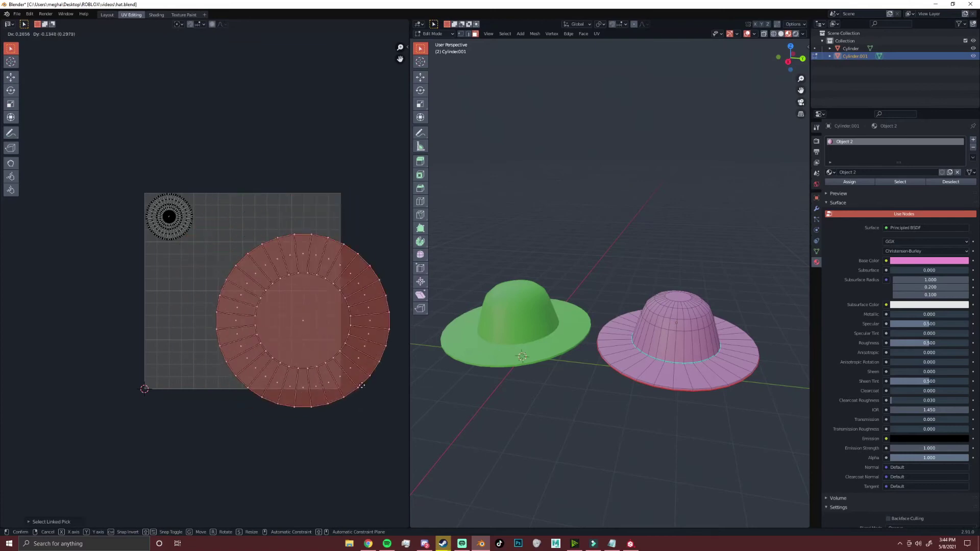
{"action": "left_click", "coordinate": [278, 360]}
{"action": "key", "text": "s"}
{"action": "left_click", "coordinate": [271, 357]}
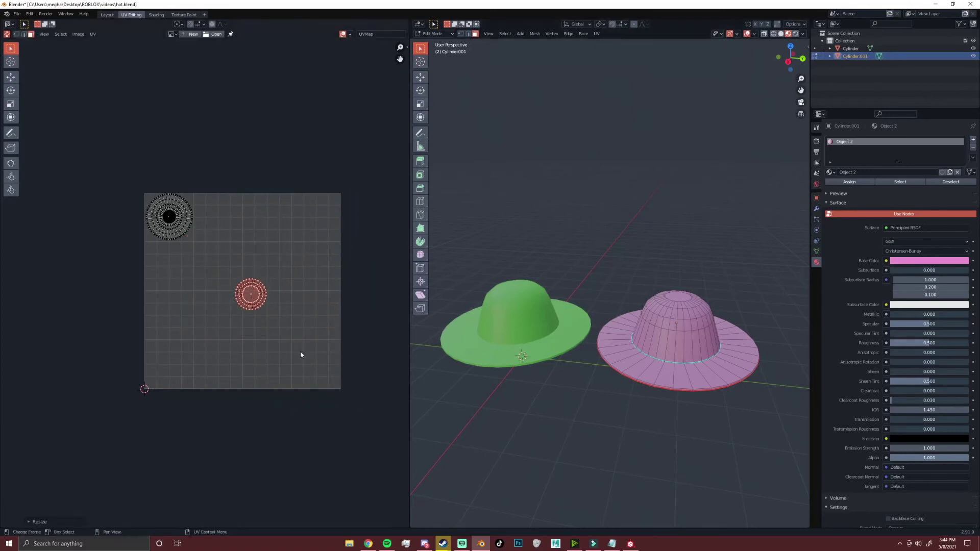
{"action": "key", "text": "g"}
{"action": "left_click", "coordinate": [339, 261]}
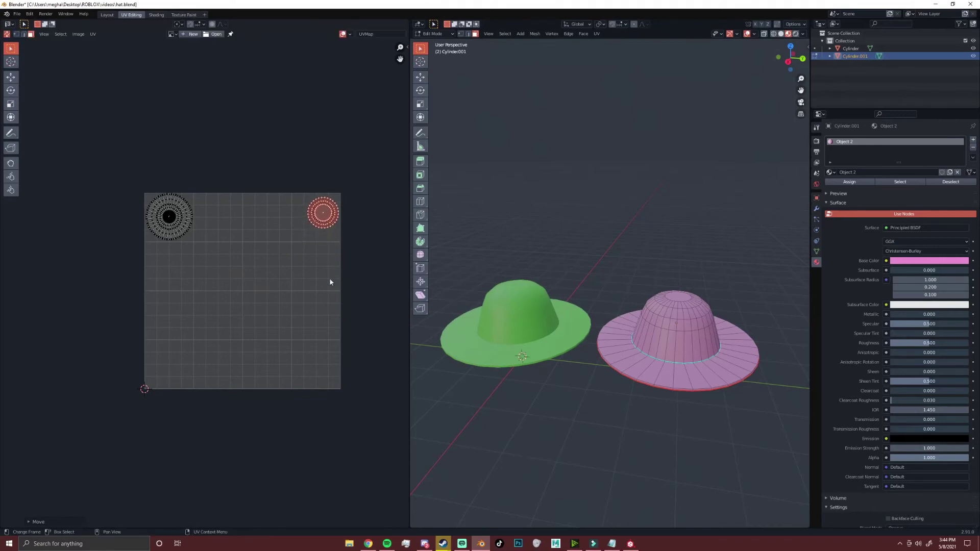
- Enlarge the pink hat's upper-side UV island until it nearly fills the UV square, and centre it beside the small underside island
{"action": "left_click", "coordinate": [161, 294]}
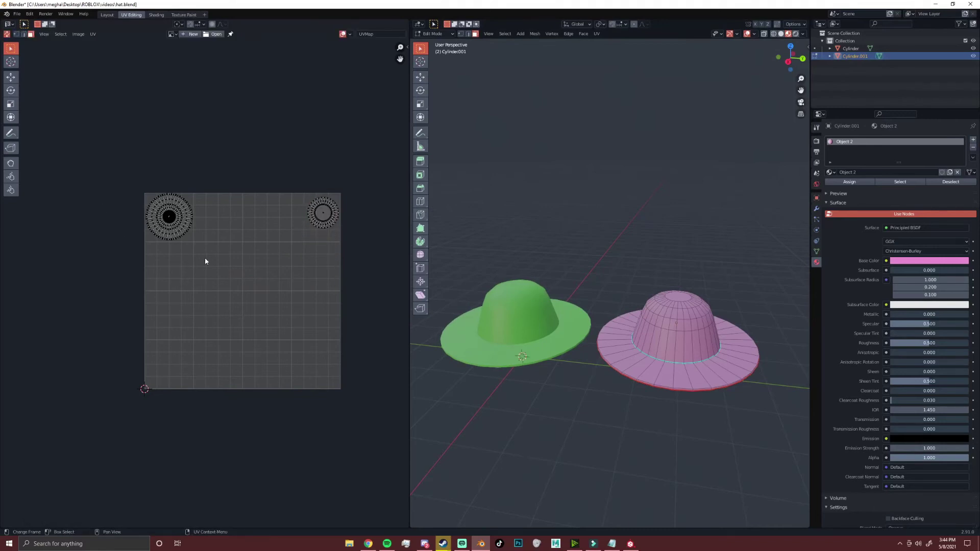
{"action": "key", "text": "l"}
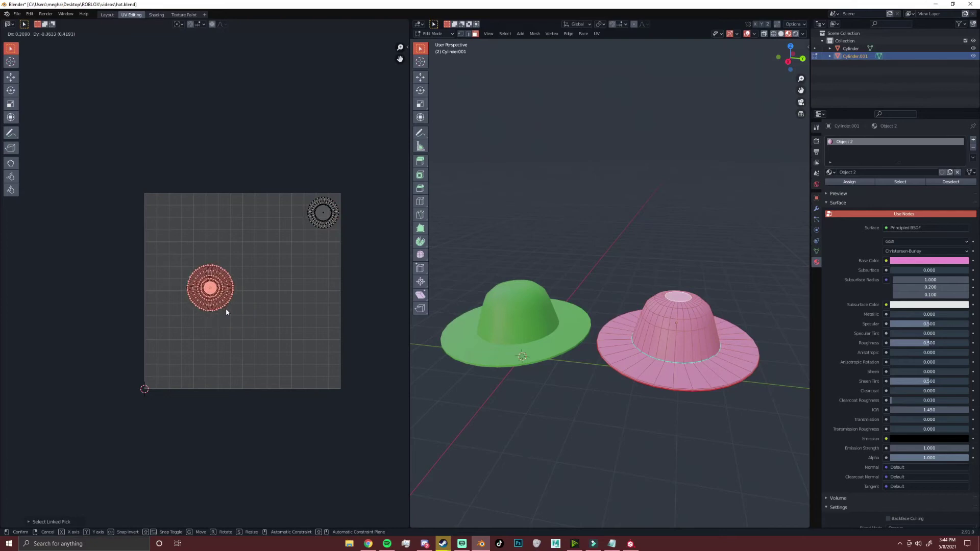
{"action": "key", "text": "s"}
{"action": "left_click", "coordinate": [301, 355]}
{"action": "key", "text": "g"}
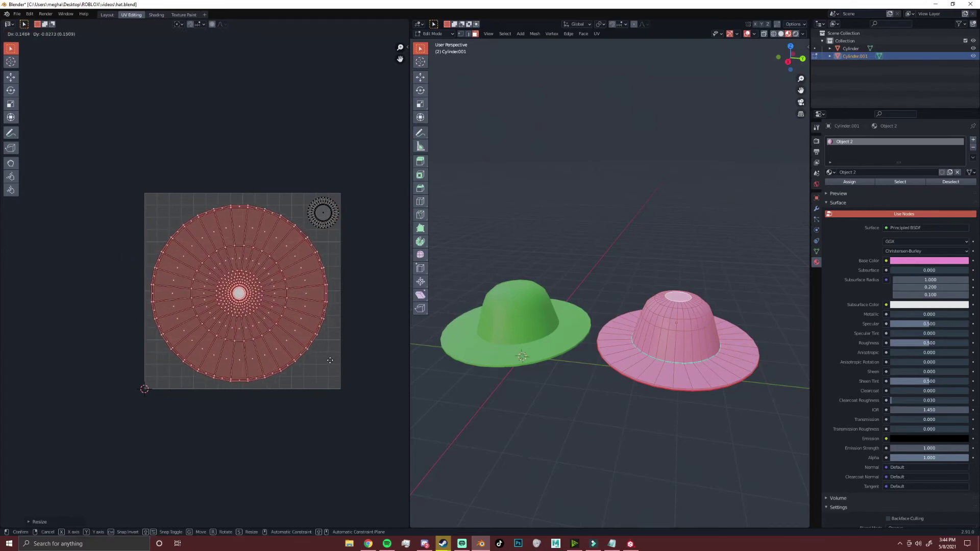
{"action": "left_click", "coordinate": [329, 359]}
{"action": "key", "text": "s"}
{"action": "left_click", "coordinate": [327, 360]}
{"action": "key", "text": "g"}
{"action": "left_click", "coordinate": [326, 356]}
- Mark a seam along the edge loop where the pink hat's crown meets the brim
{"action": "scroll", "coordinate": [291, 257], "scroll_direction": "up", "scroll_amount": 4}
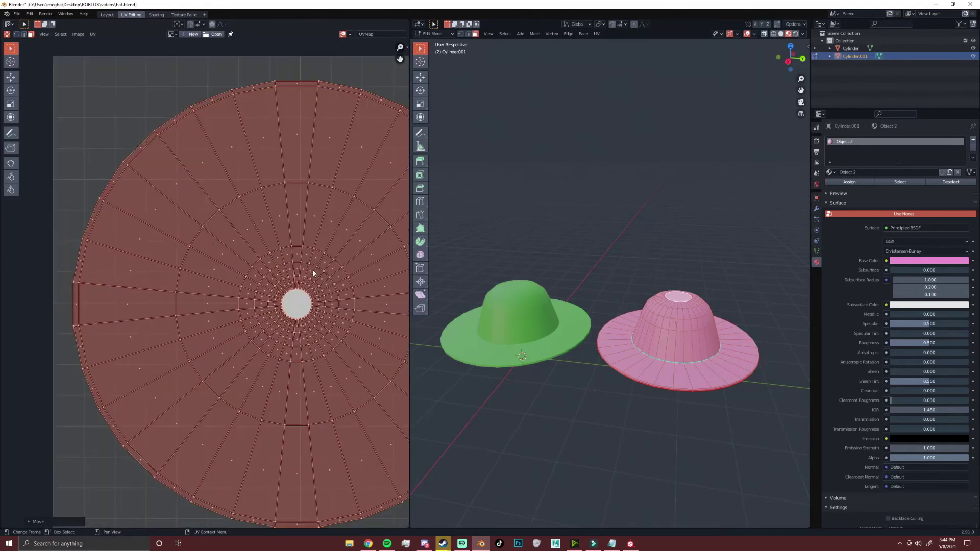
{"action": "scroll", "coordinate": [300, 247], "scroll_direction": "down", "scroll_amount": 3}
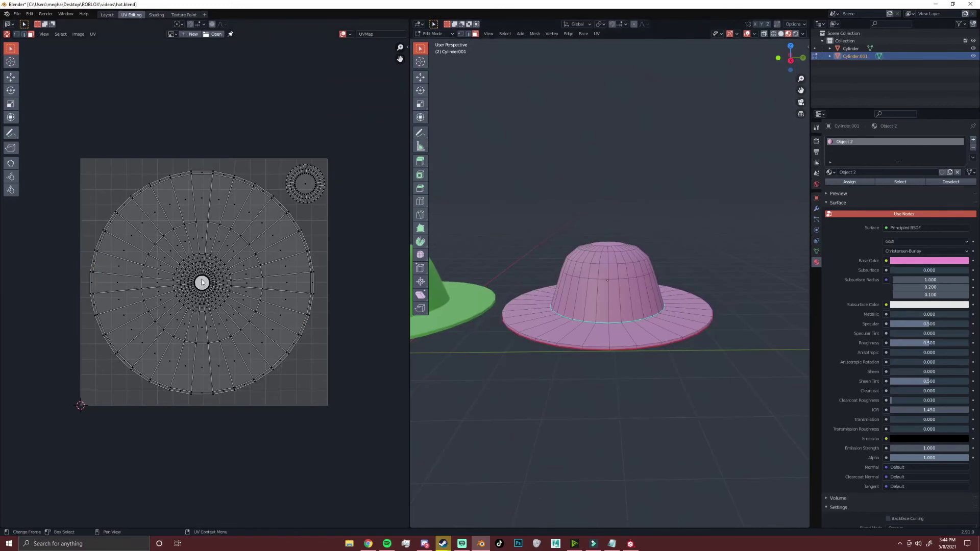
{"action": "scroll", "coordinate": [209, 260], "scroll_direction": "up", "scroll_amount": 3}
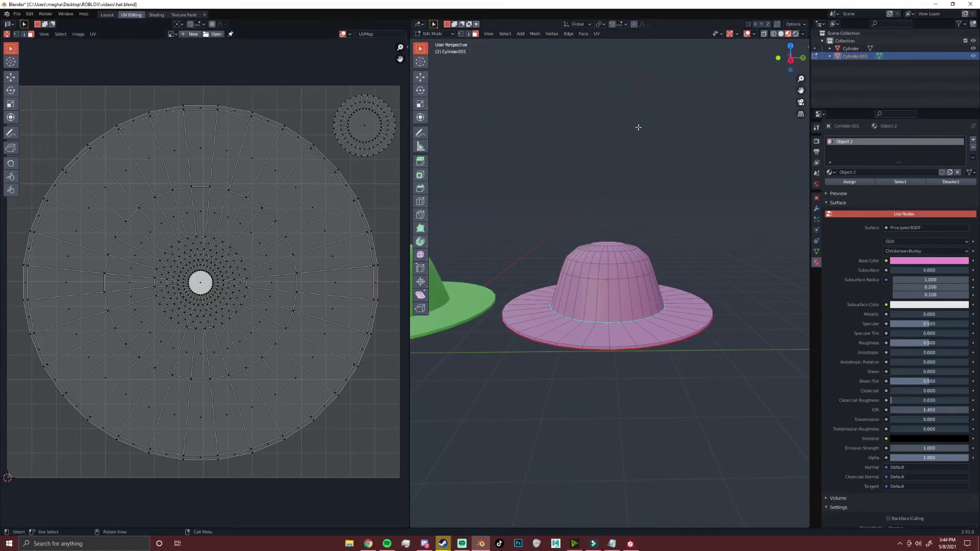
{"action": "left_click", "coordinate": [469, 34]}
{"action": "scroll", "coordinate": [619, 375], "scroll_direction": "up", "scroll_amount": 4}
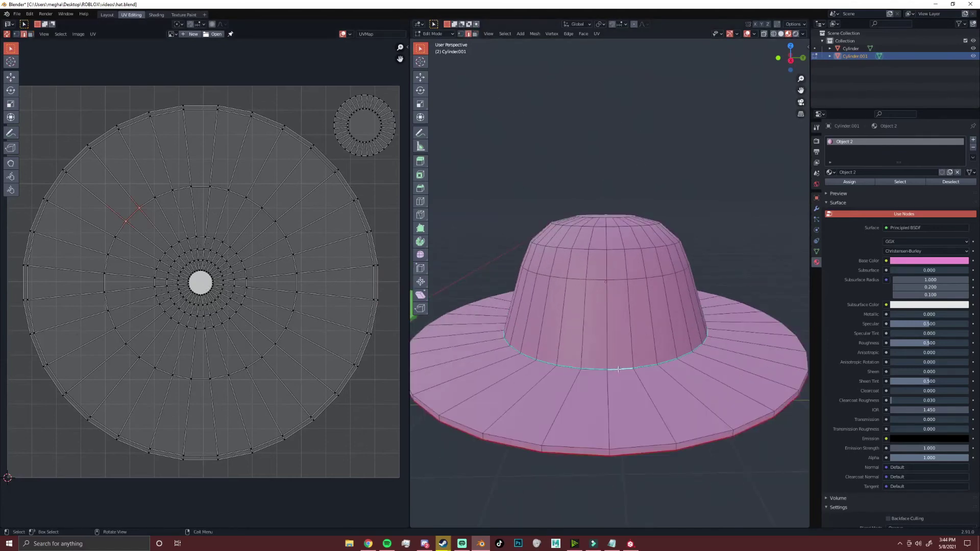
{"action": "left_click", "coordinate": [618, 370], "text": "alt"}
{"action": "right_click", "coordinate": [618, 369]}
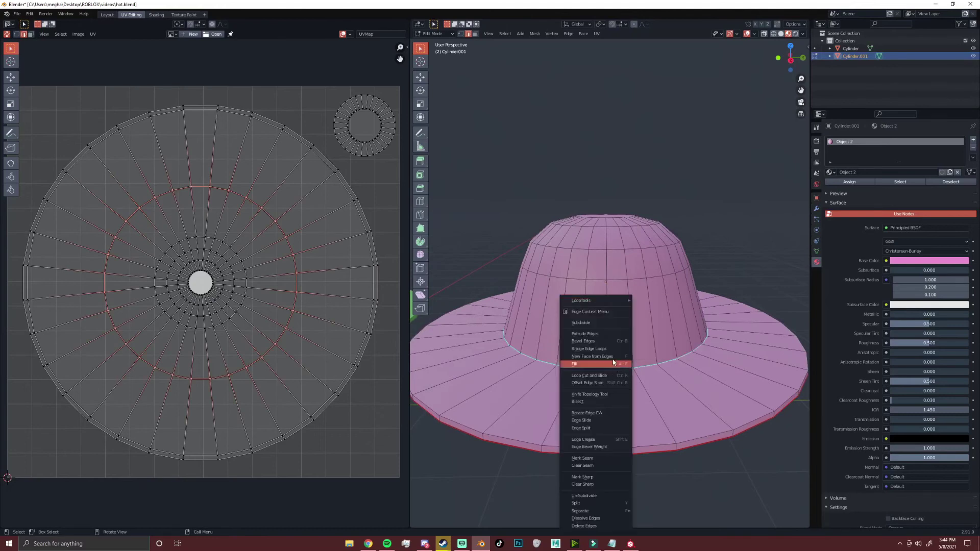
{"action": "left_click", "coordinate": [600, 459]}
- Unwrap the entire pink hat along its seams
{"action": "scroll", "coordinate": [611, 394], "scroll_direction": "down", "scroll_amount": 4}
{"action": "key", "text": "a"}
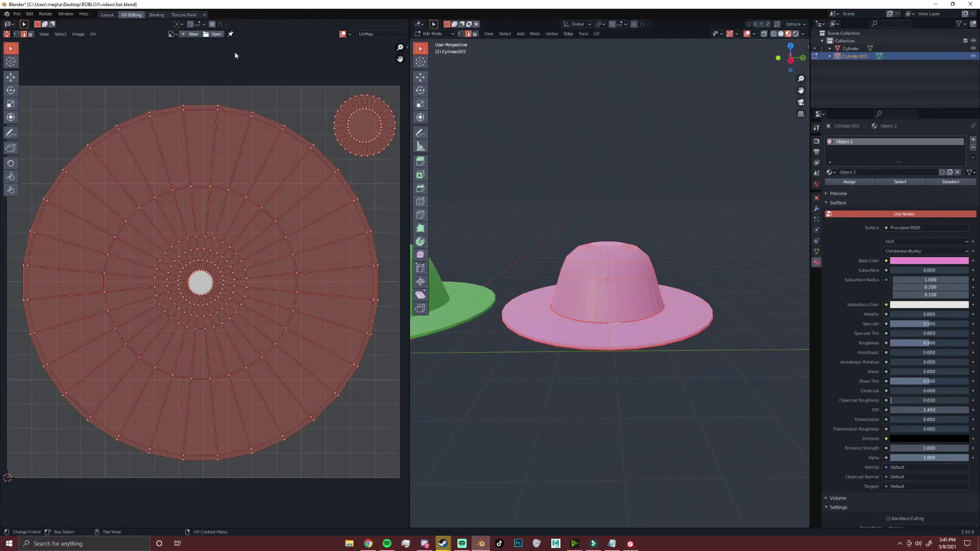
{"action": "left_click", "coordinate": [93, 34]}
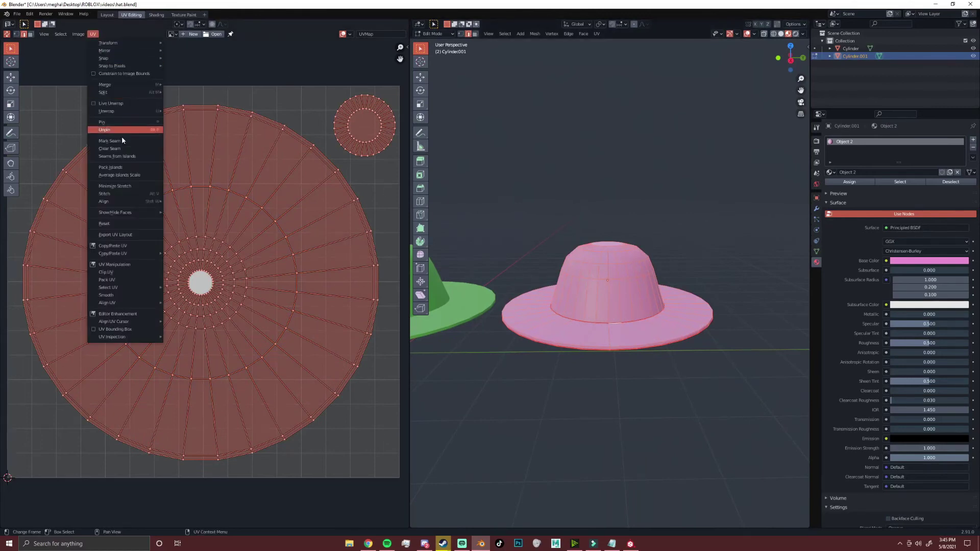
{"action": "mouse_move", "coordinate": [121, 113]}
{"action": "left_click", "coordinate": [184, 110]}
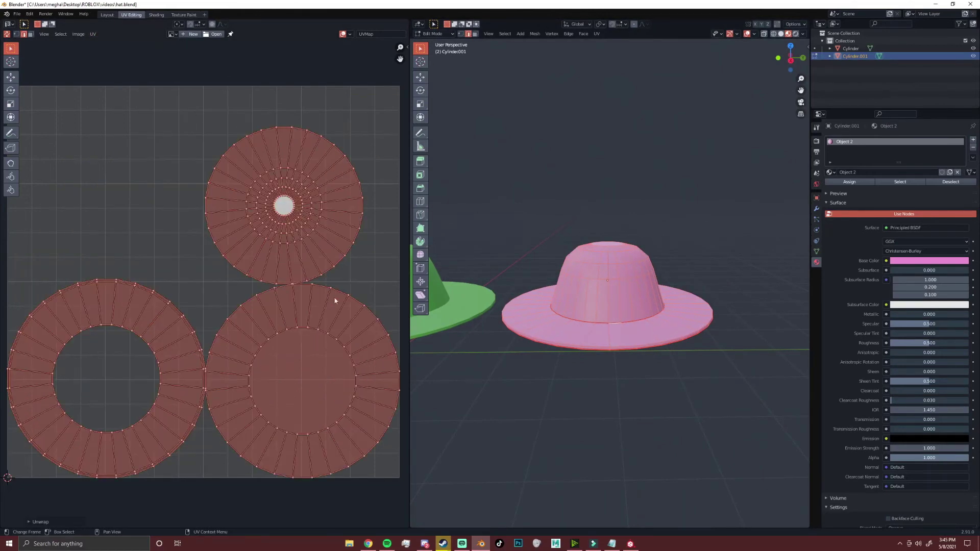
- Switch to face selection, select the crown's linked UV island and move it to the upper-left area of the UV square
{"action": "left_click", "coordinate": [180, 218]}
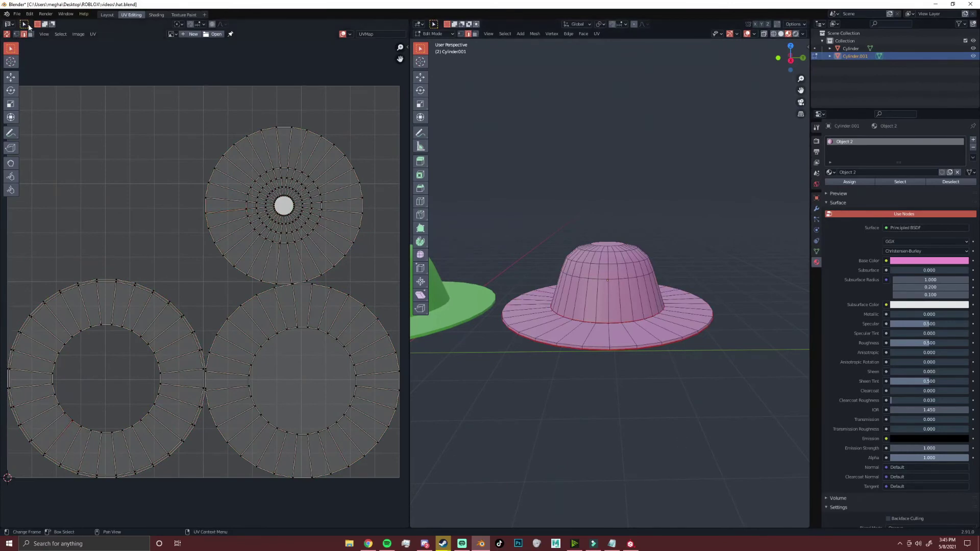
{"action": "left_click", "coordinate": [31, 34]}
{"action": "left_click", "coordinate": [261, 228]}
{"action": "left_click", "coordinate": [334, 240]}
{"action": "left_click", "coordinate": [317, 200]}
{"action": "left_click", "coordinate": [386, 260]}
{"action": "key", "text": "l"}
{"action": "key", "text": "g"}
{"action": "left_click", "coordinate": [178, 161]}
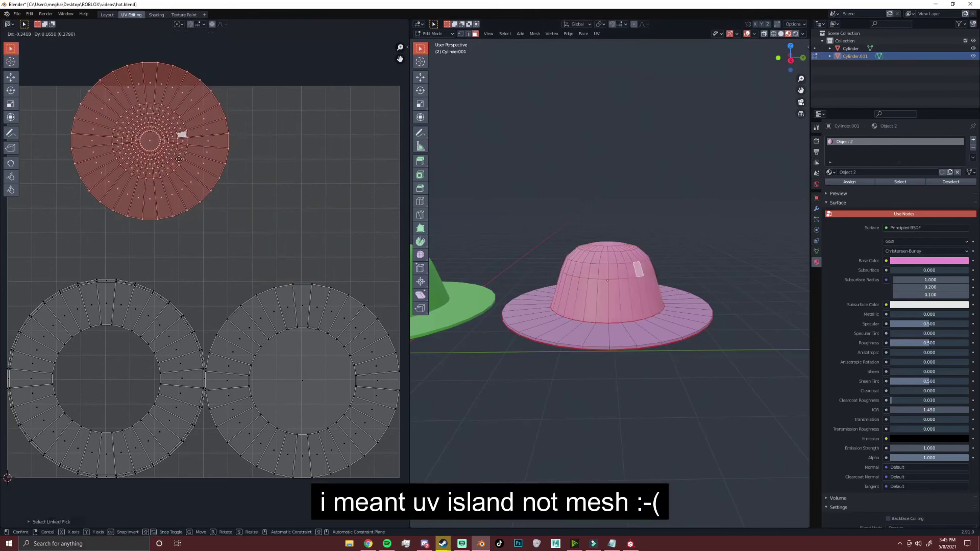
- Enlarge the crown's UV island until it spans more than half the UV square's width, and deselect it
{"action": "key", "text": "s"}
{"action": "left_click", "coordinate": [278, 258]}
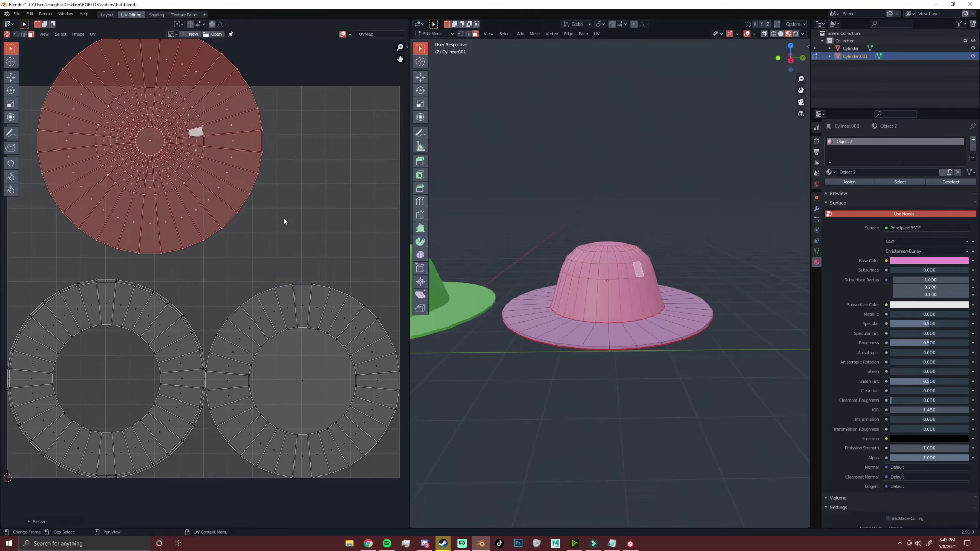
{"action": "key", "text": "alt+a"}
- Select both brim UV islands, shrink them to about a third of their size, and move them into the UV square's lower-right corner
{"action": "key", "text": "l"}
{"action": "key", "text": "l"}
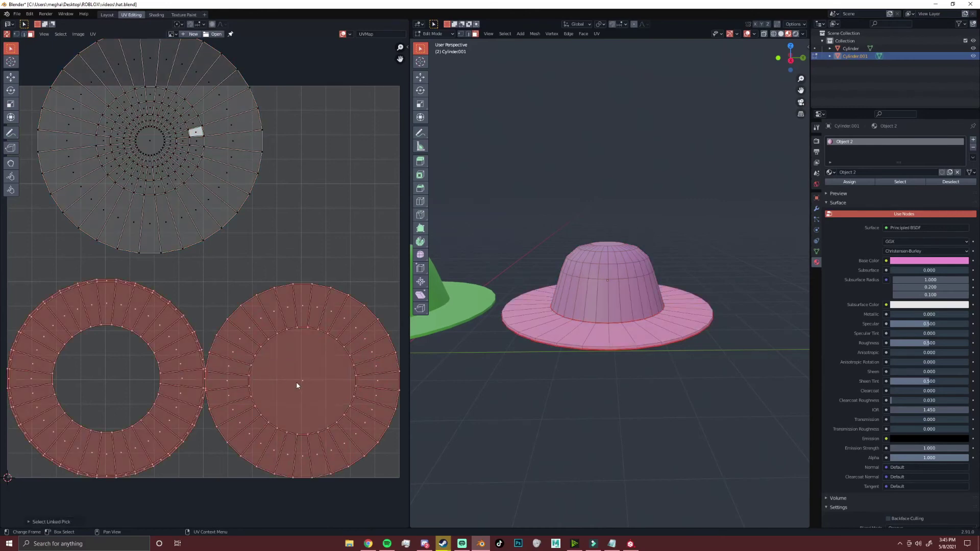
{"action": "key", "text": "s"}
{"action": "left_click", "coordinate": [236, 376]}
{"action": "key", "text": "g"}
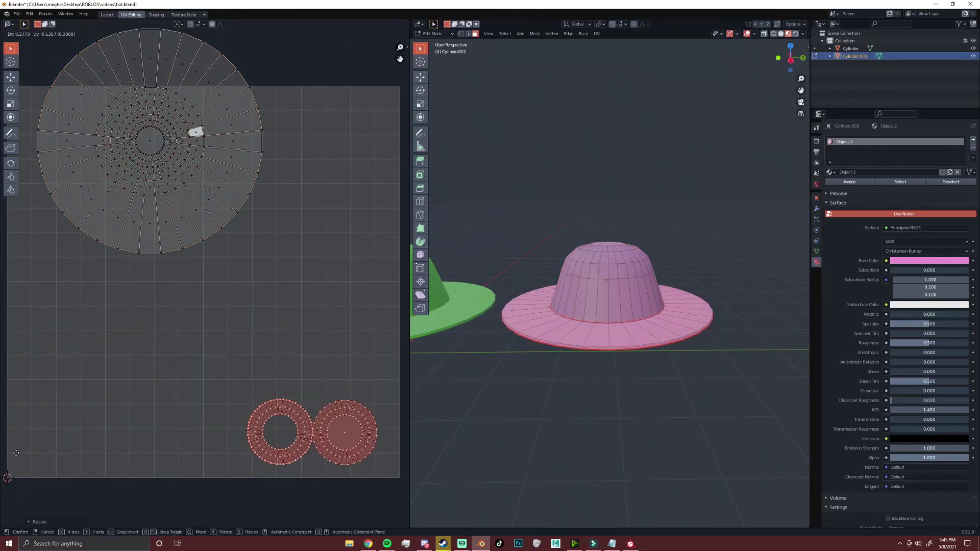
{"action": "left_click", "coordinate": [31, 462]}
{"action": "key", "text": "alt+a"}
- Enlarge the crown's UV island until it nearly fills the UV square, and move it inside the square, above and beside the brim islands
{"action": "scroll", "coordinate": [234, 270], "scroll_direction": "down", "scroll_amount": 1}
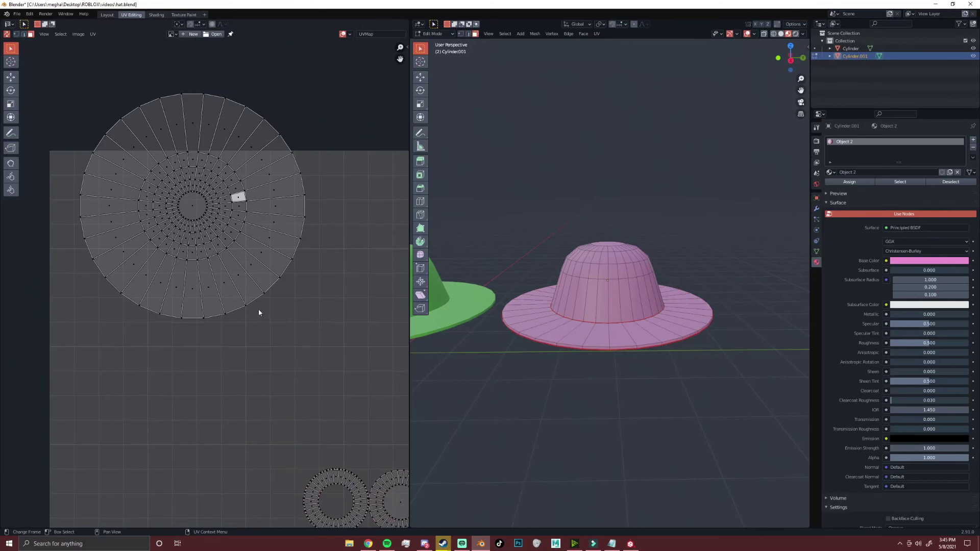
{"action": "key", "text": "l"}
{"action": "scroll", "coordinate": [247, 259], "scroll_direction": "down", "scroll_amount": 1}
{"action": "key", "text": "s"}
{"action": "left_click", "coordinate": [251, 276]}
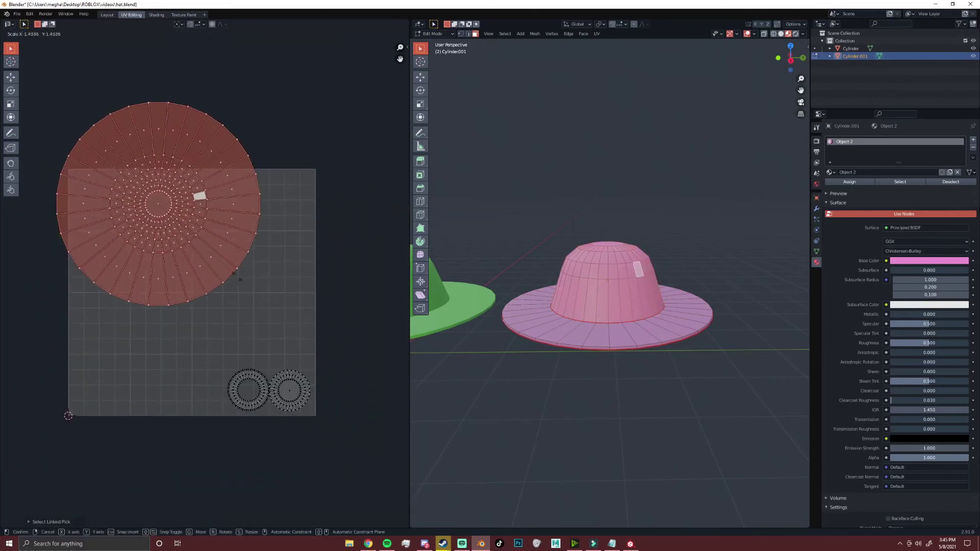
{"action": "key", "text": "g"}
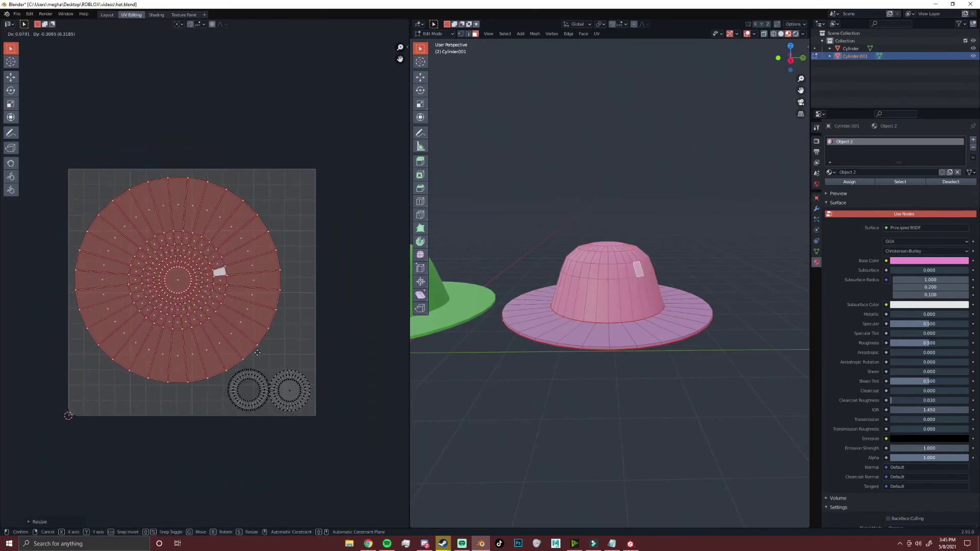
{"action": "left_click", "coordinate": [257, 353]}
{"action": "key", "text": "alt+a"}
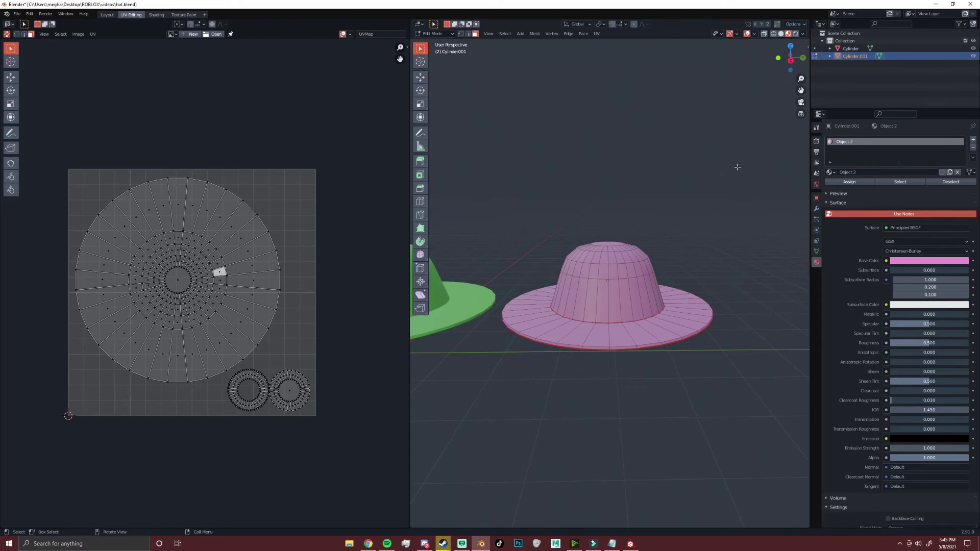
- Leave edit mode and, in the pink hat's material nodes, connect a new Image Texture node to the Principled BSDF's Base Color
{"action": "key", "text": "Tab"}
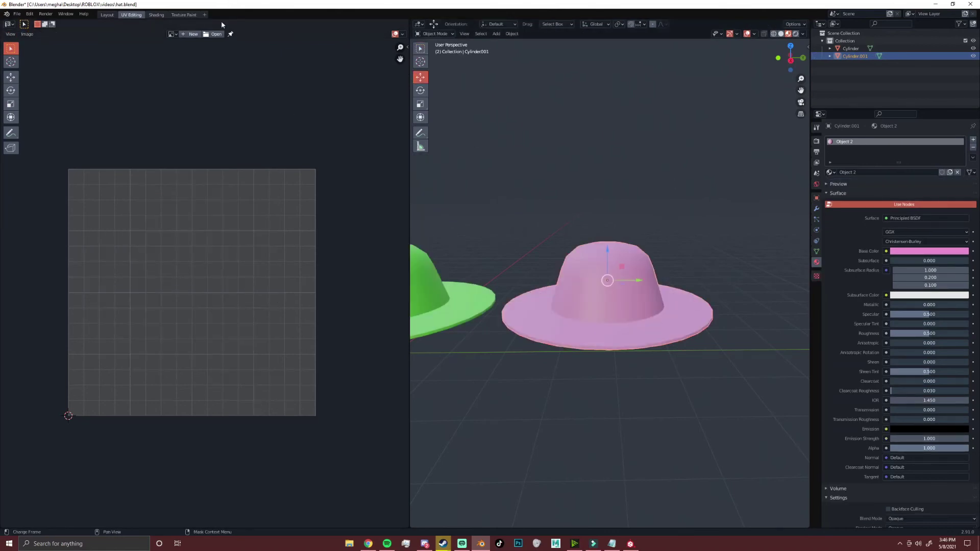
{"action": "left_click", "coordinate": [156, 14]}
{"action": "key", "text": "shift+a"}
{"action": "mouse_move", "coordinate": [219, 429]}
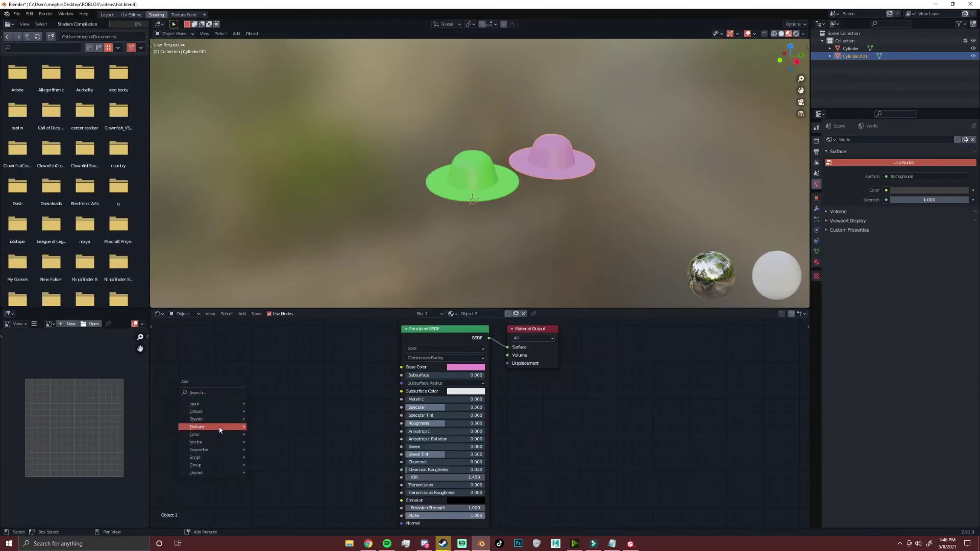
{"action": "left_click", "coordinate": [280, 360]}
{"action": "left_click", "coordinate": [267, 354]}
{"action": "left_click_drag", "start_coordinate": [351, 366], "coordinate": [402, 367]}
- Load rainbow.jpg from disk into the Image Texture node
{"action": "left_click", "coordinate": [332, 386]}
{"action": "left_click", "coordinate": [327, 317]}
{"action": "double_click", "coordinate": [418, 229]}
{"action": "double_click", "coordinate": [418, 230]}
{"action": "double_click", "coordinate": [417, 229]}
- Return to UV editing of the textured pink hat and display rainbow.jpg behind its UV islands
{"action": "left_click", "coordinate": [131, 15]}
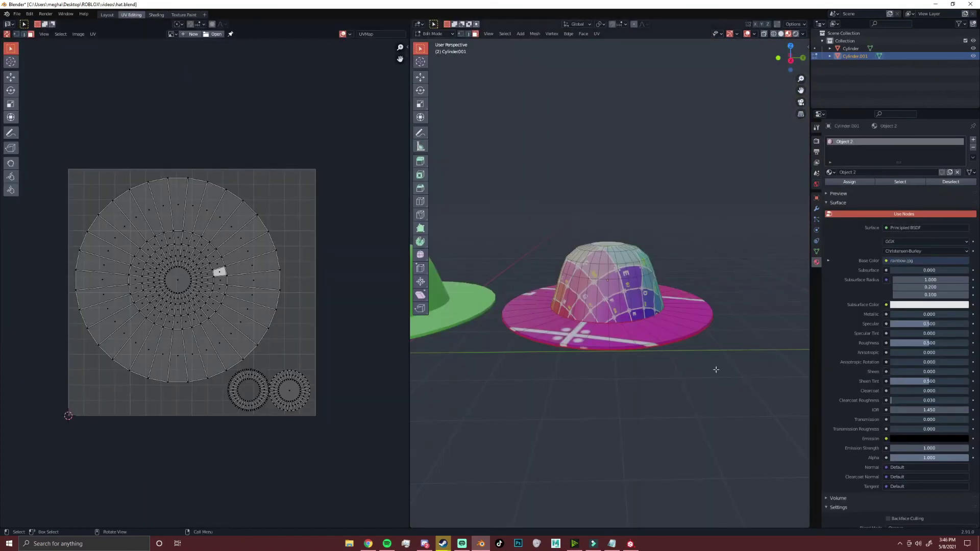
{"action": "middle_click_drag", "start_coordinate": [720, 432], "coordinate": [681, 447], "text": "alt"}
{"action": "key", "text": "a"}
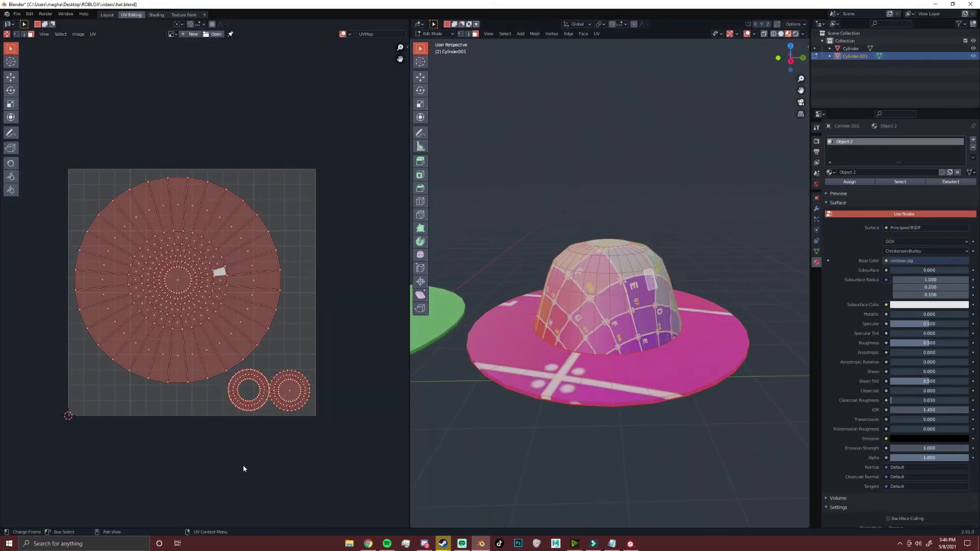
{"action": "left_click", "coordinate": [315, 416]}
{"action": "left_click", "coordinate": [172, 34]}
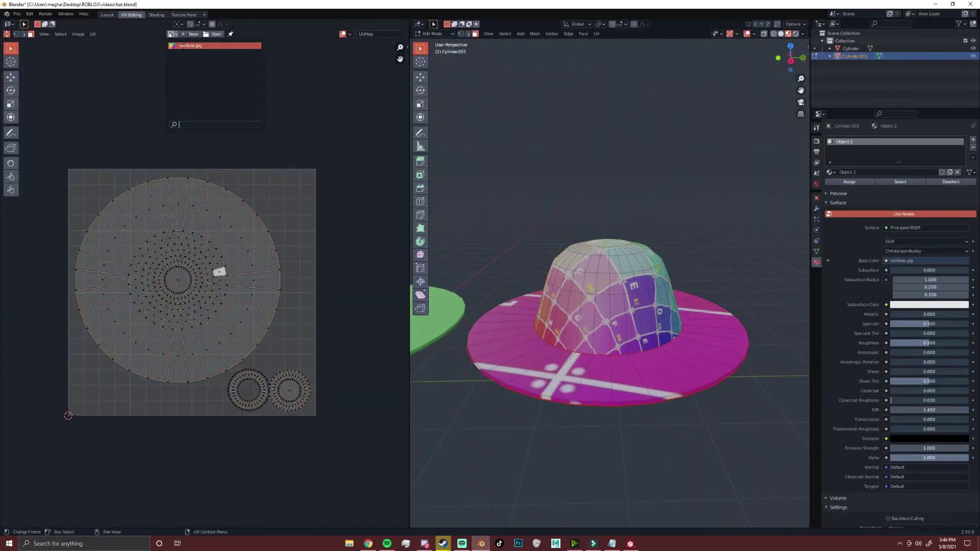
{"action": "left_click", "coordinate": [205, 46]}
{"action": "scroll", "coordinate": [262, 278], "scroll_direction": "down", "scroll_amount": 2}
{"action": "scroll", "coordinate": [262, 283], "scroll_direction": "down", "scroll_amount": 4}
{"action": "scroll", "coordinate": [289, 392], "scroll_direction": "up", "scroll_amount": 1}
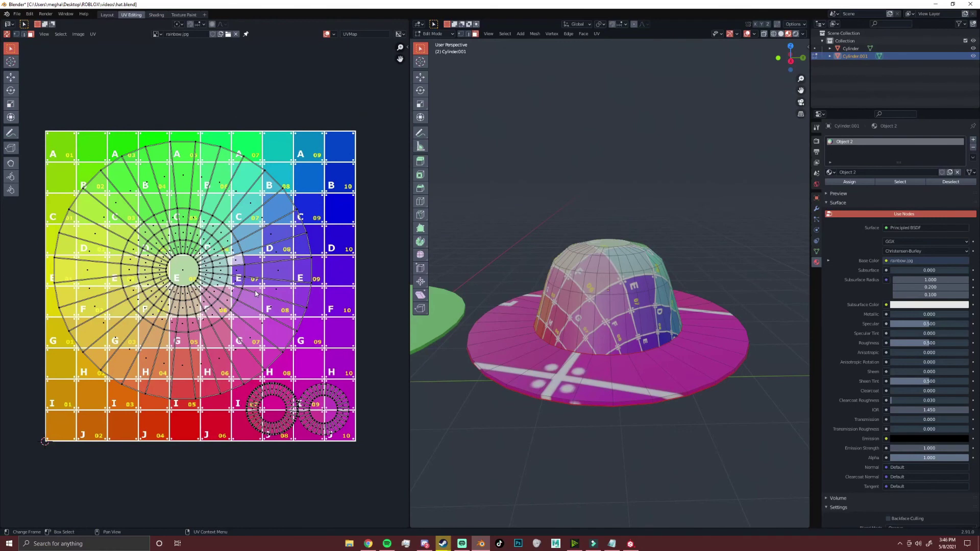
- Shrink the crown's UV island until it spans roughly grid columns 02 to 08 of the rainbow image, and deselect it
{"action": "key", "text": "l"}
{"action": "key", "text": "s"}
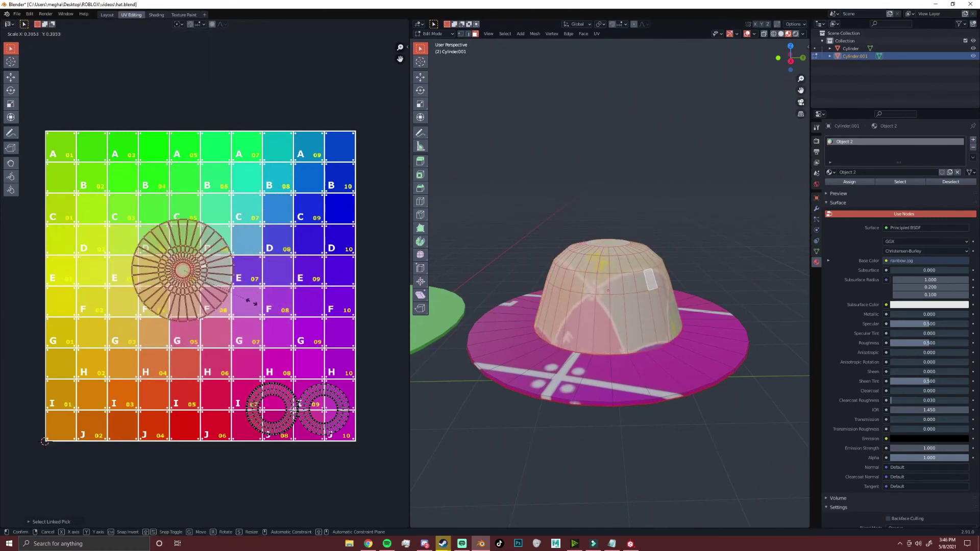
{"action": "left_click", "coordinate": [315, 333]}
{"action": "left_click", "coordinate": [328, 493]}
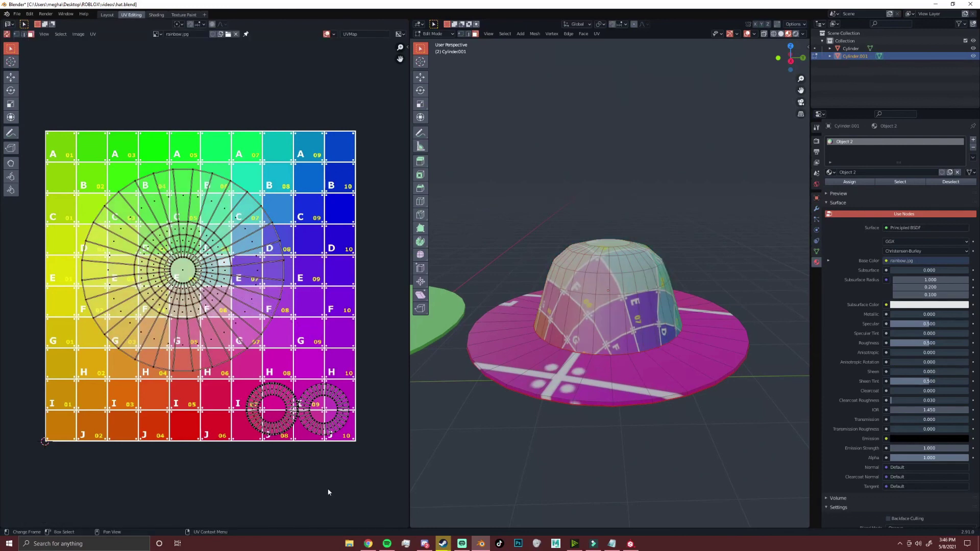